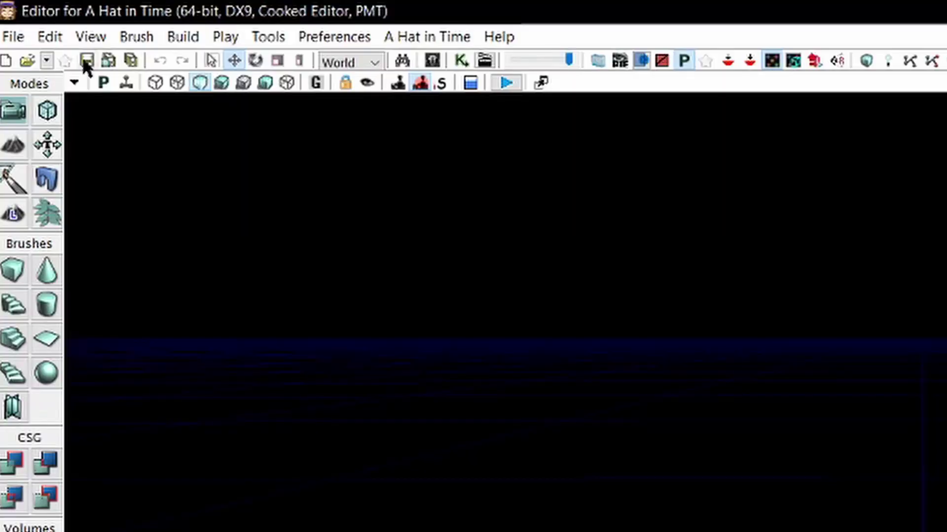
# - Create a new map from the Time Rift (Water) template
pyautogui.click(13, 36)
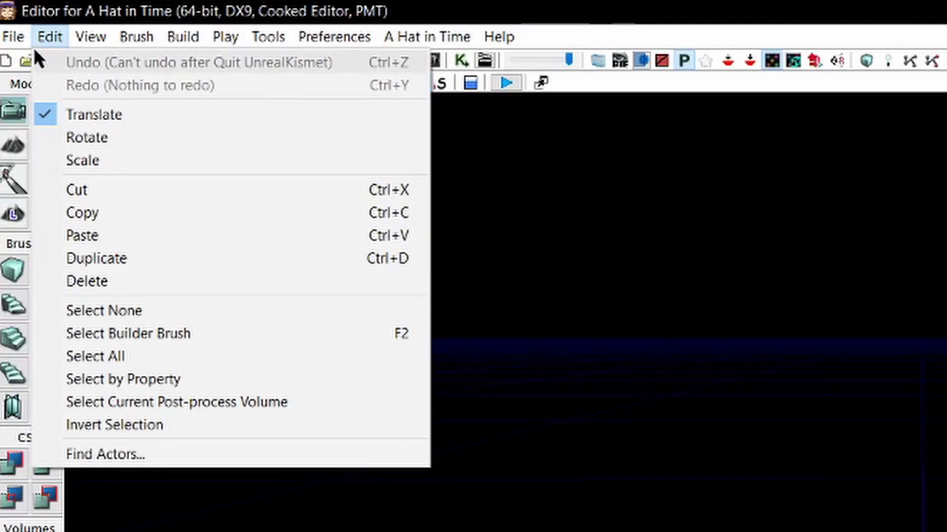
pyautogui.click(30, 57)
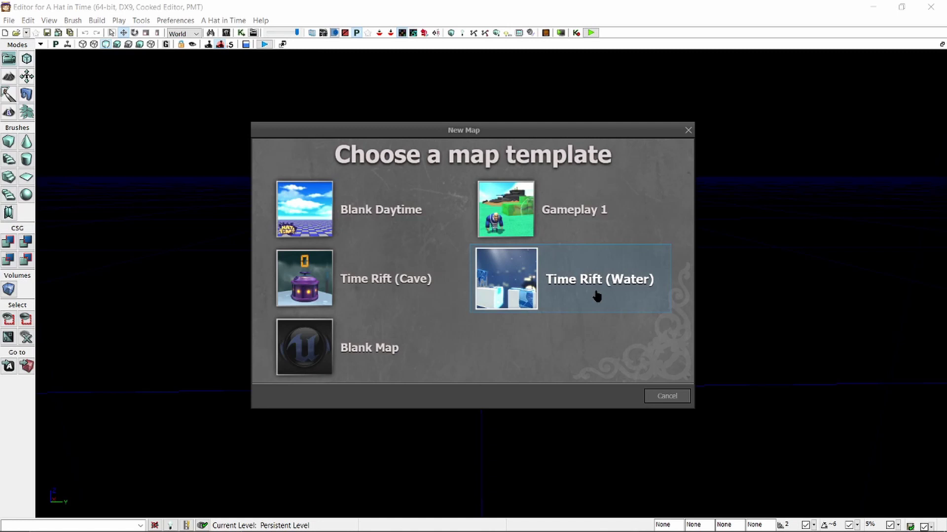
pyautogui.click(596, 296)
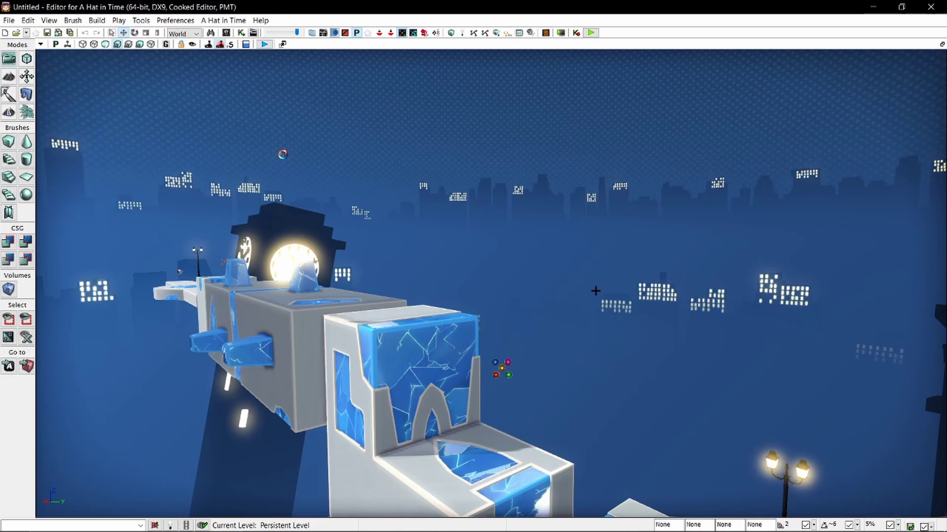
# - Look over the new map's platforms and clock towers along the course
pyautogui.moveTo(546, 222); pyautogui.dragTo(706, 237, button='right')
pyautogui.moveTo(482, 254); pyautogui.dragTo(611, 204, button='right')
pyautogui.press('a')
pyautogui.press('w')
pyautogui.press('a')
pyautogui.press('w')
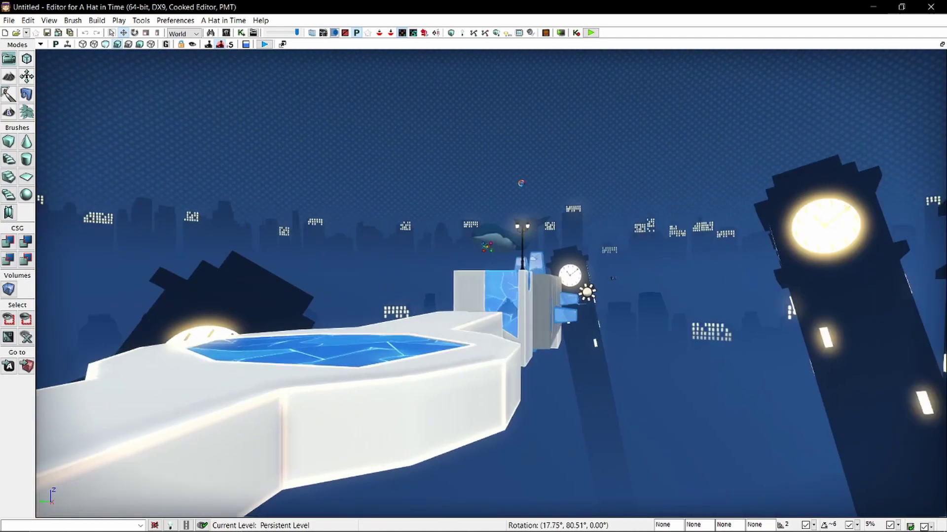
# - Playtest the map in the preview, crossing the platforms past the checkpoint to the glowing rift at the end, and end the playtest
pyautogui.click(595, 34)
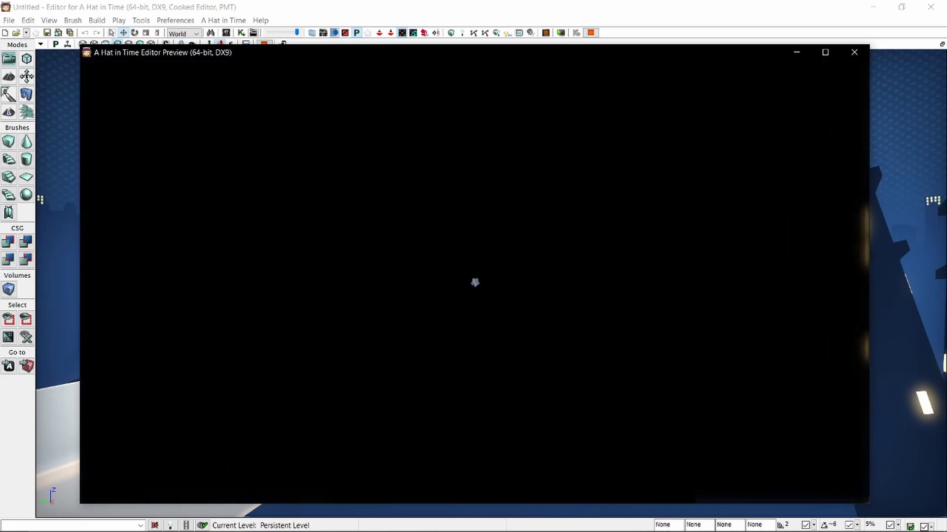
pyautogui.press('w')
pyautogui.press('space')
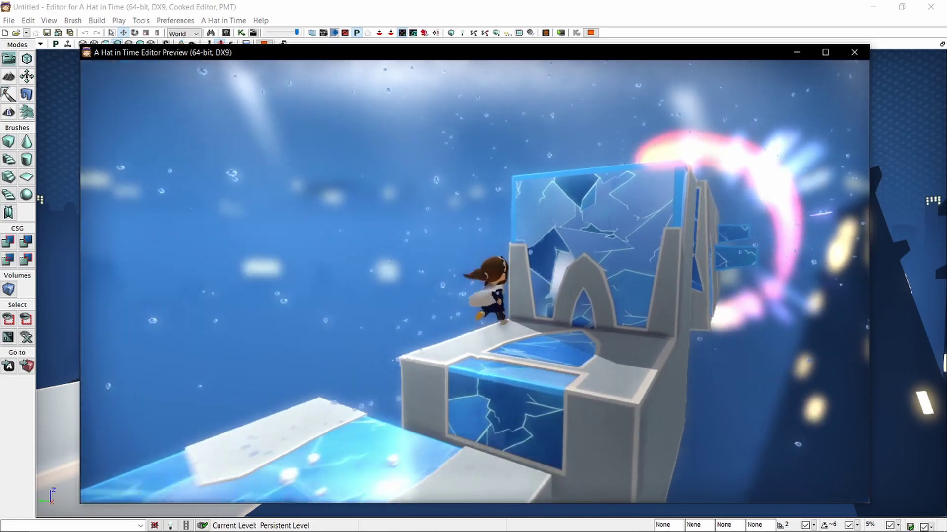
pyautogui.press('space')
pyautogui.press('w')
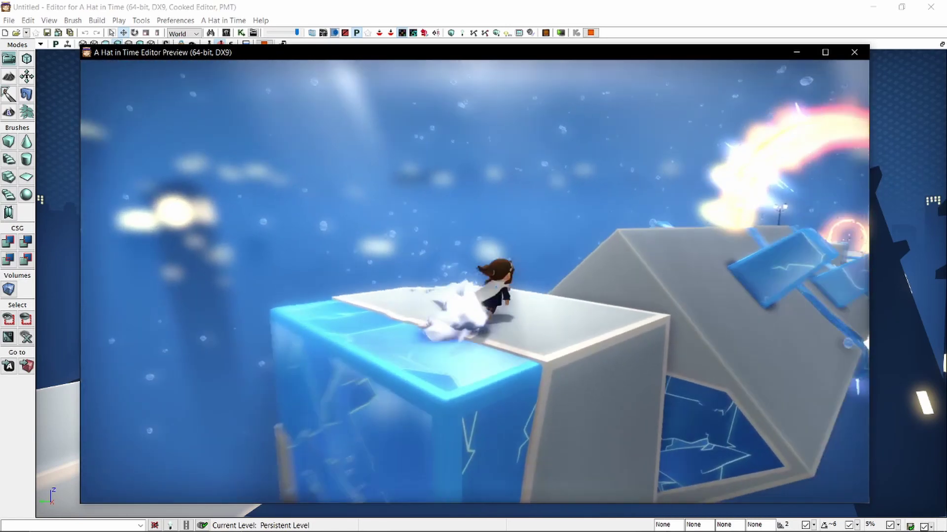
pyautogui.press('space')
pyautogui.press('space')
pyautogui.press('w')
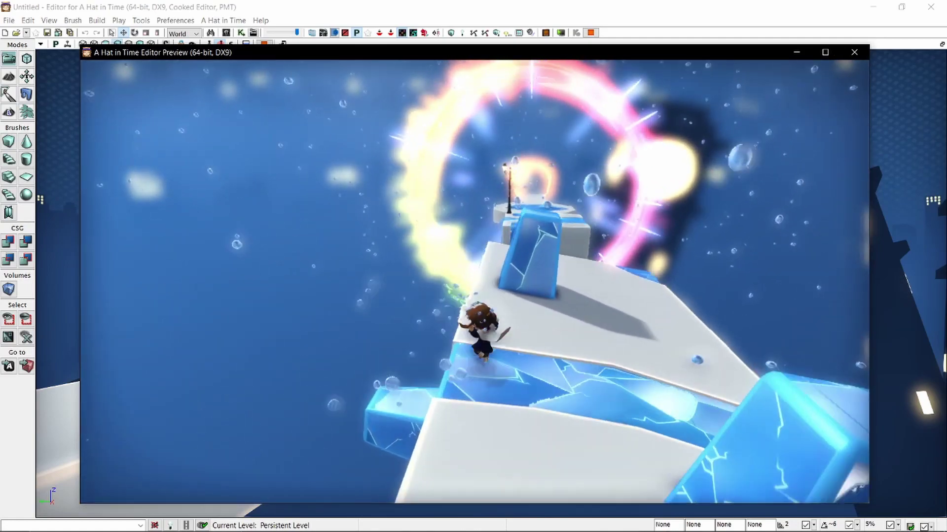
pyautogui.press('s')
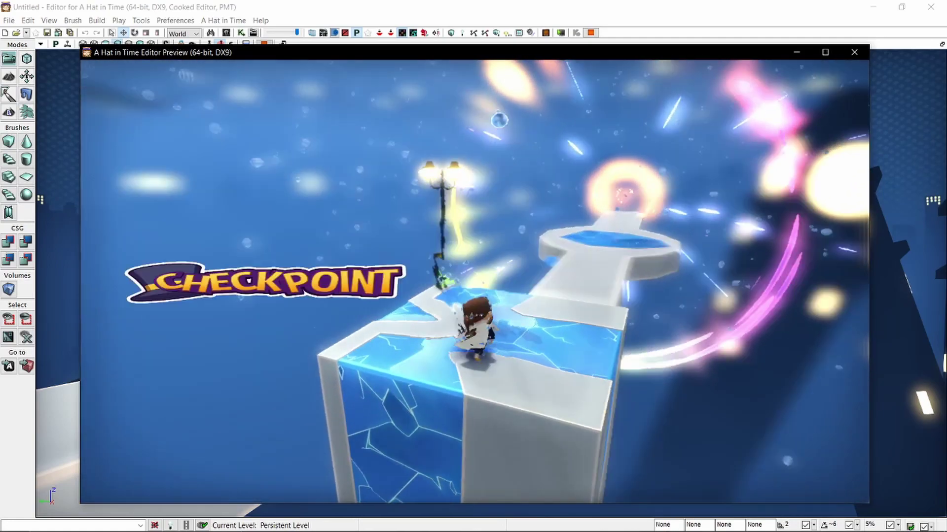
pyautogui.press('w')
pyautogui.press('w')
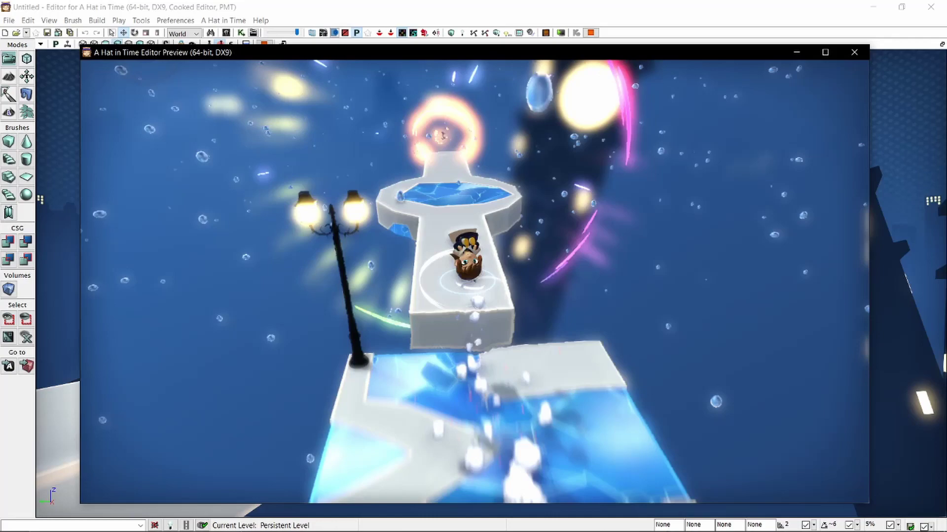
pyautogui.press('w')
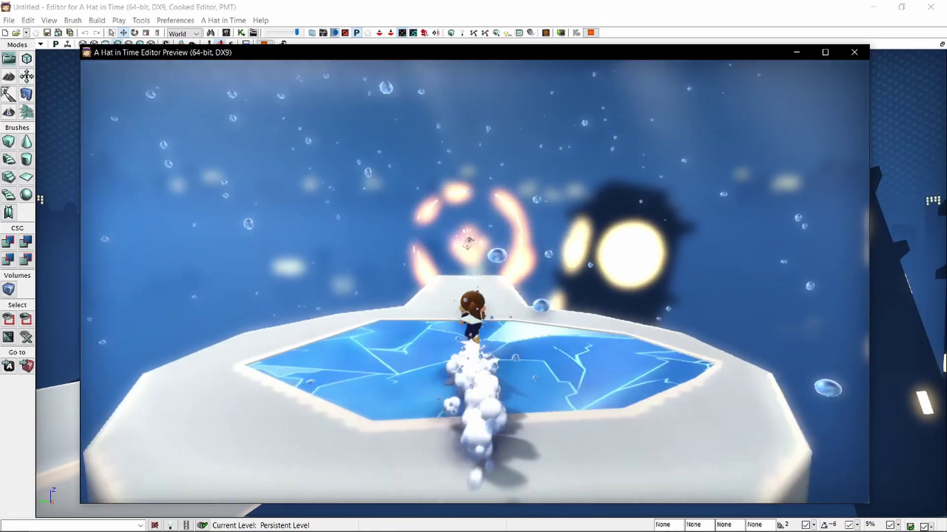
pyautogui.press('w')
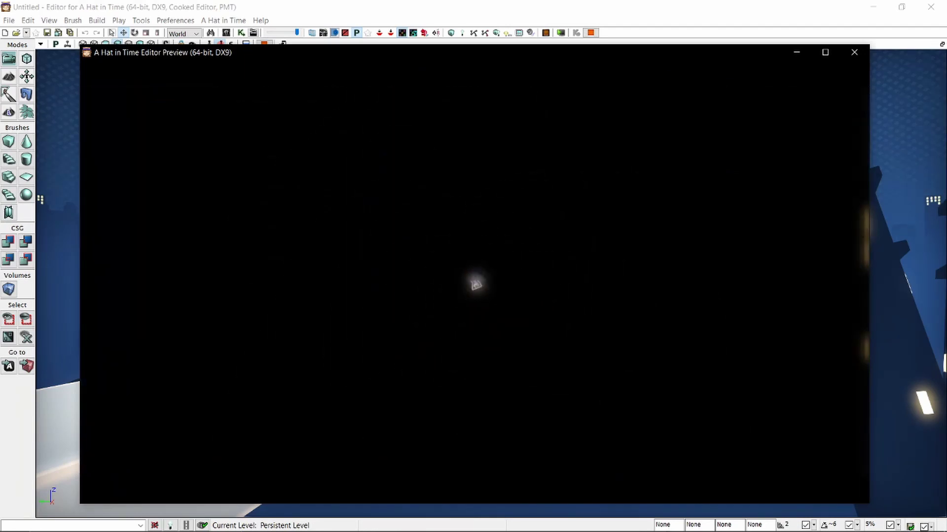
pyautogui.press('Escape')
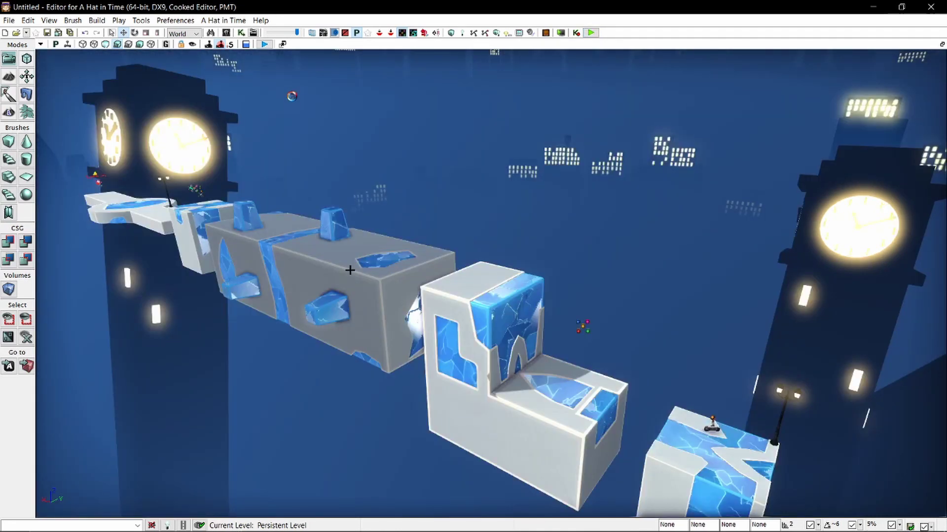
# - Examine the template's full platform course, clock towers and surrounding city from several sides and distances
pyautogui.moveTo(481, 169); pyautogui.dragTo(489, 163, button='right')
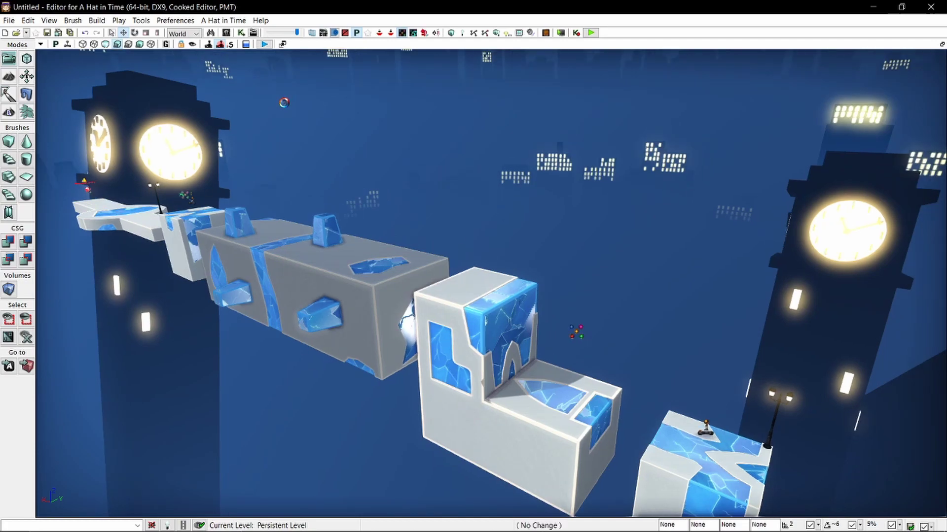
pyautogui.moveTo(489, 163); pyautogui.dragTo(392, 63, button='right')
pyautogui.press('w')
pyautogui.press('a')
pyautogui.press('d')
pyautogui.press('s')
pyautogui.press('w')
pyautogui.press('w')
pyautogui.scroll(3, 499, 288)
pyautogui.moveTo(492, 283); pyautogui.dragTo(397, 221, button='right')
pyautogui.press('d')
pyautogui.press('w')
pyautogui.press('a')
pyautogui.moveTo(414, 69); pyautogui.dragTo(642, 188, button='right')
pyautogui.moveTo(491, 284); pyautogui.dragTo(534, 302, button='right')
pyautogui.press('d')
pyautogui.moveTo(236, 128); pyautogui.dragTo(444, 161, button='right')
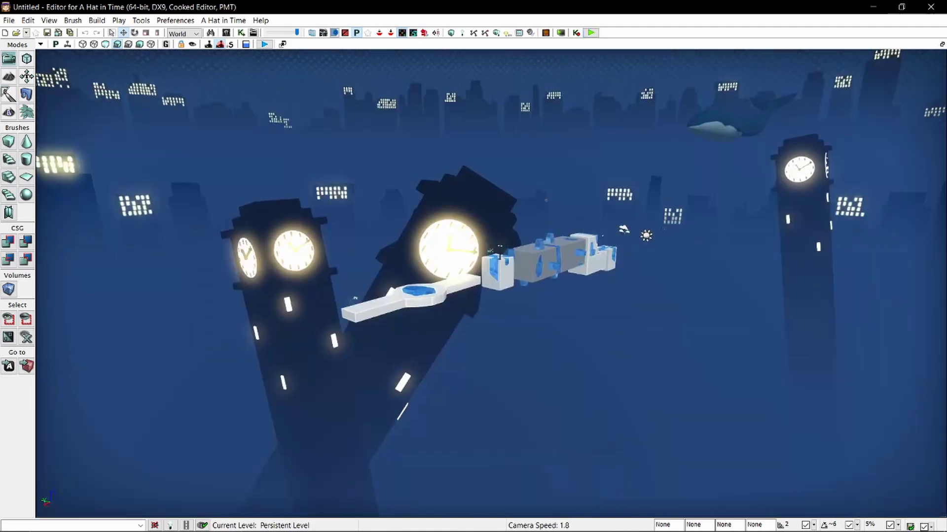
pyautogui.moveTo(493, 276); pyautogui.dragTo(471, 251, button='right')
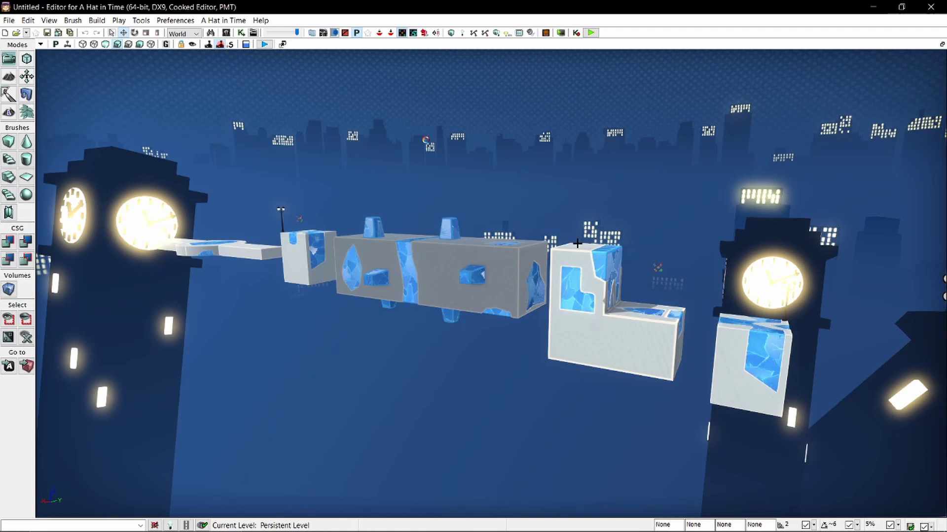
# - Turn on the display of Navigation Nodes in the viewport to reveal the player start on the first platform
pyautogui.moveTo(577, 243); pyautogui.dragTo(577, 243, button='right')
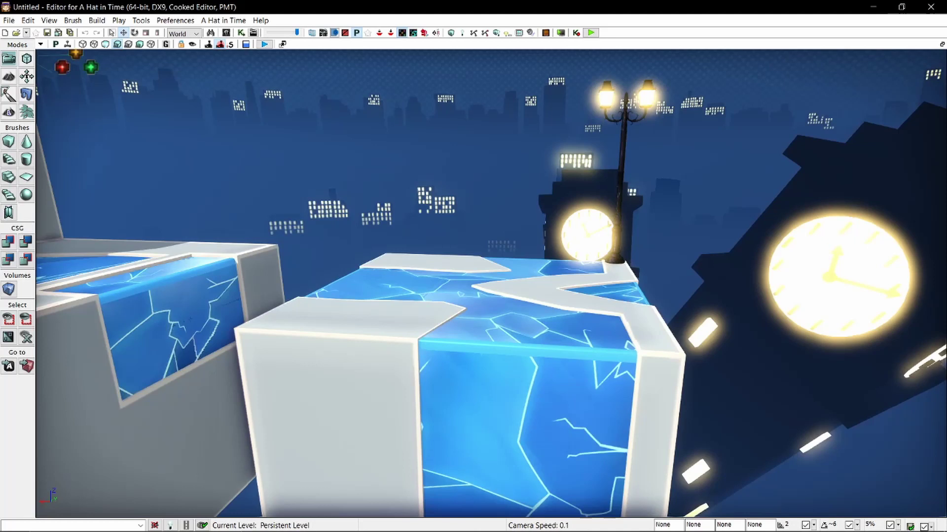
pyautogui.moveTo(402, 211); pyautogui.dragTo(401, 211, button='right')
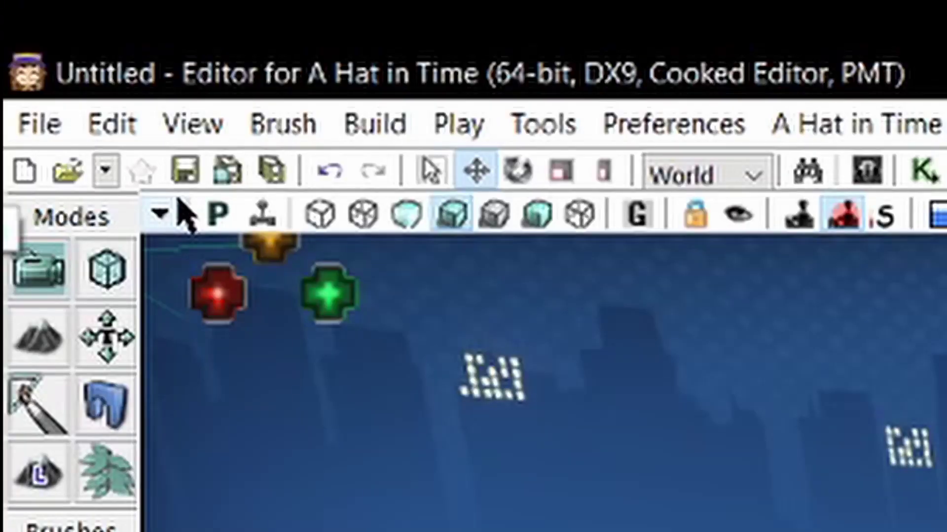
pyautogui.click(177, 201)
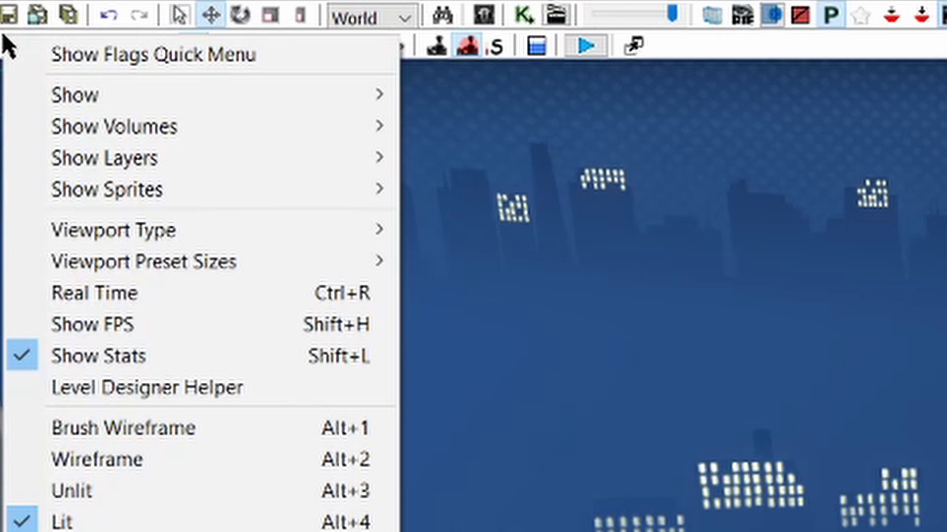
pyautogui.moveTo(53, 95)
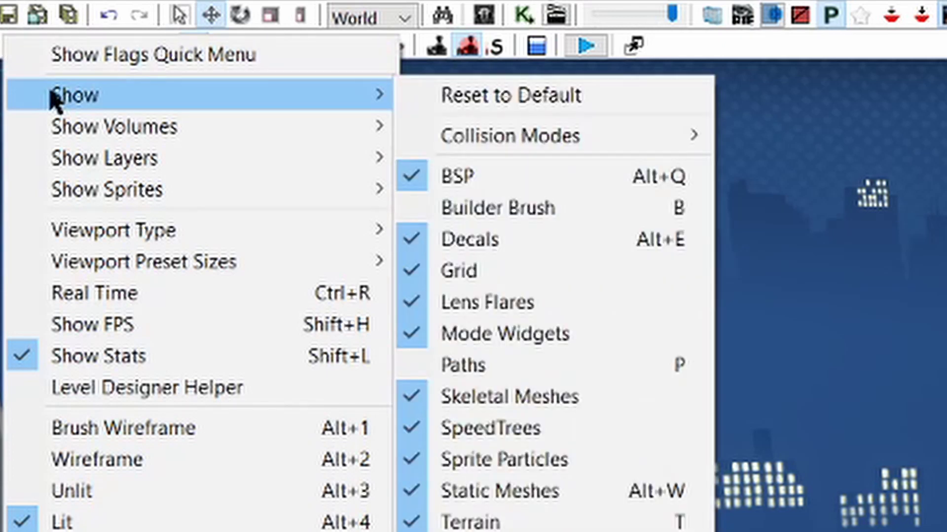
pyautogui.moveTo(531, 138)
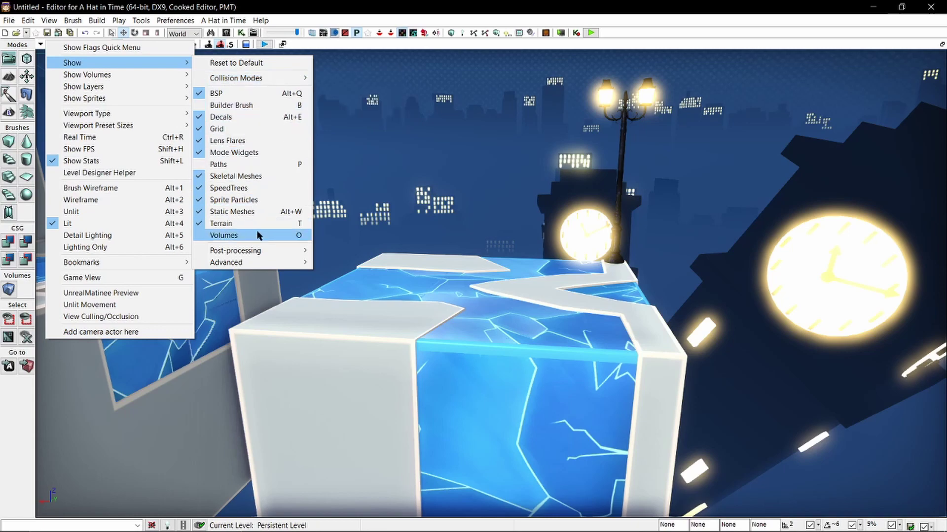
pyautogui.moveTo(257, 263)
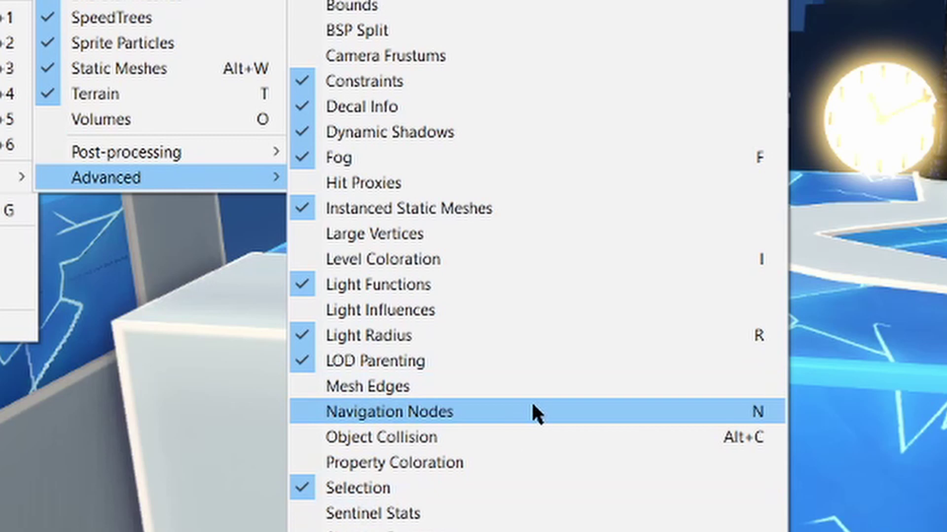
pyautogui.click(532, 404)
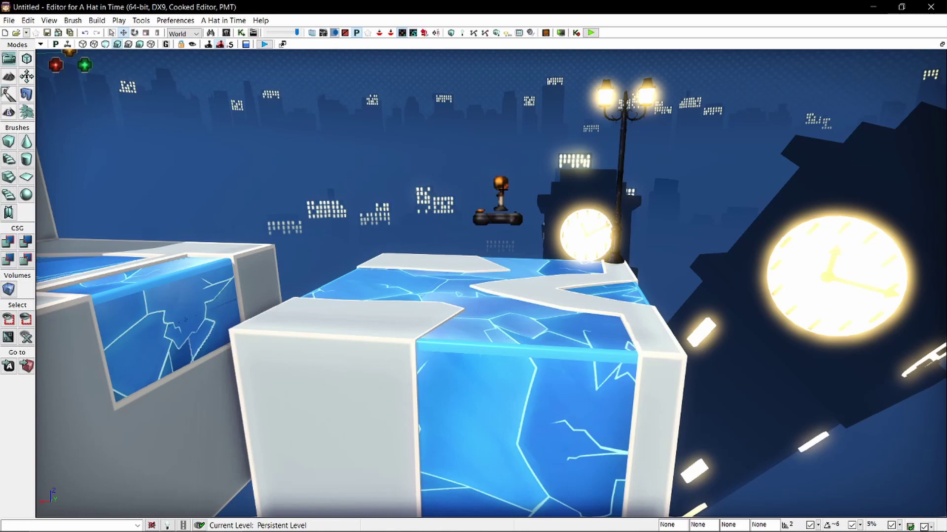
# - Select the existing player start above the platform with the lamp post
pyautogui.moveTo(499, 191); pyautogui.dragTo(509, 193, button='right')
pyautogui.click(497, 192)
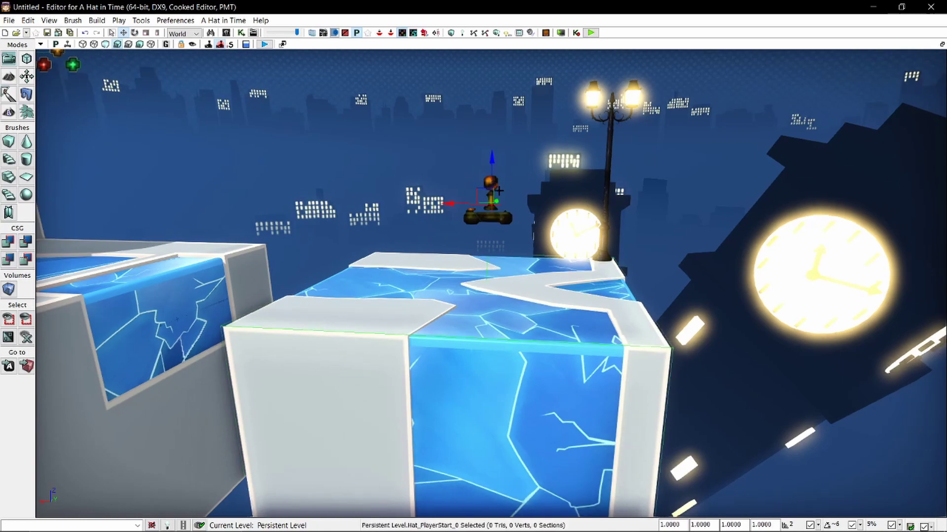
pyautogui.moveTo(423, 207); pyautogui.dragTo(668, 185, button='right')
pyautogui.moveTo(424, 207); pyautogui.dragTo(403, 208, button='right')
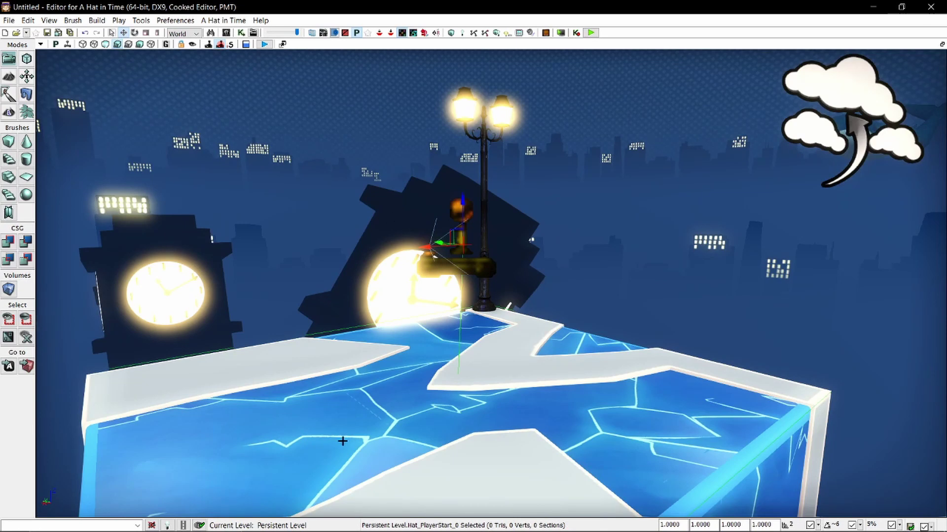
# - Add another PlayerStart actor on the first platform's surface
pyautogui.rightClick(292, 432)
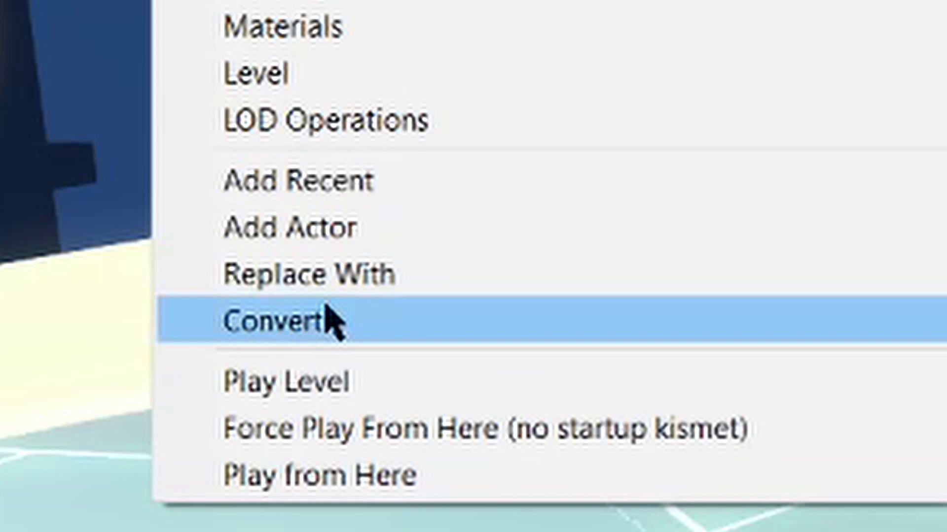
pyautogui.moveTo(330, 236)
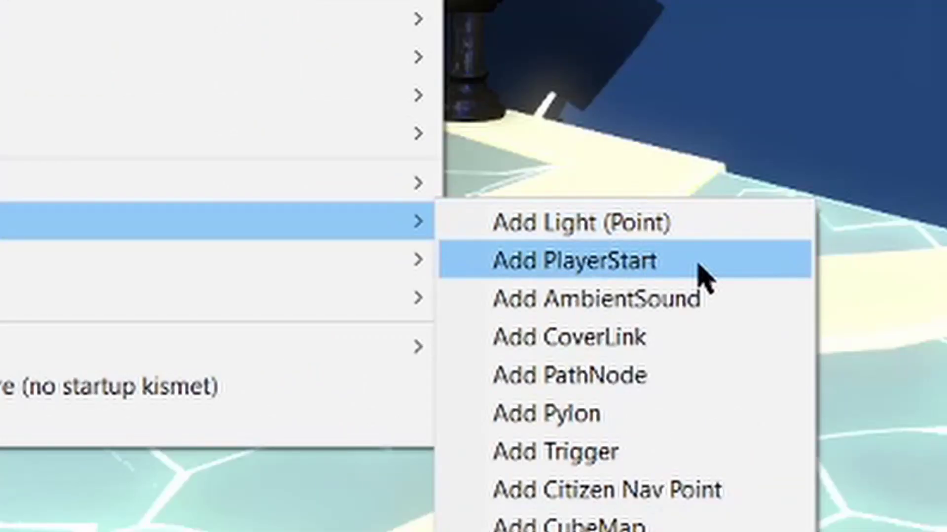
pyautogui.click(703, 276)
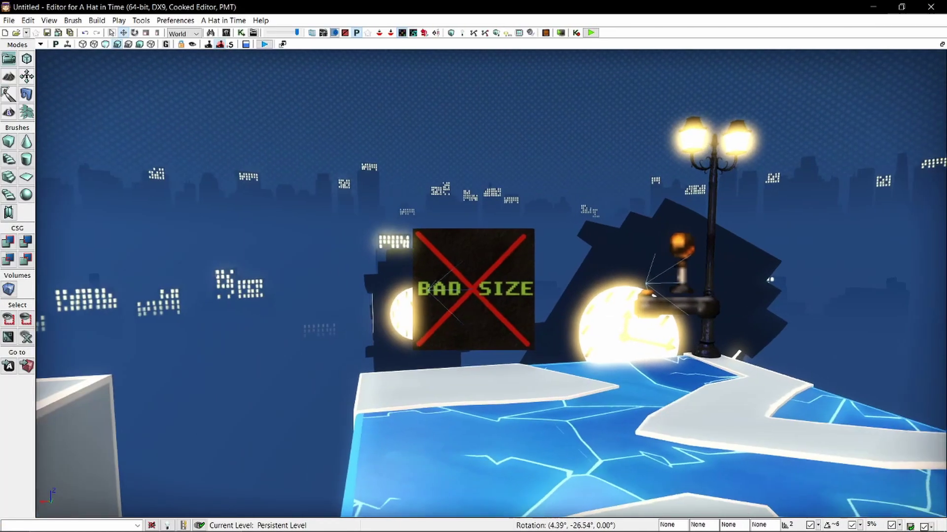
# - Delete the newly added extra PlayerStart from the first platform
pyautogui.moveTo(519, 379); pyautogui.dragTo(514, 382, button='right')
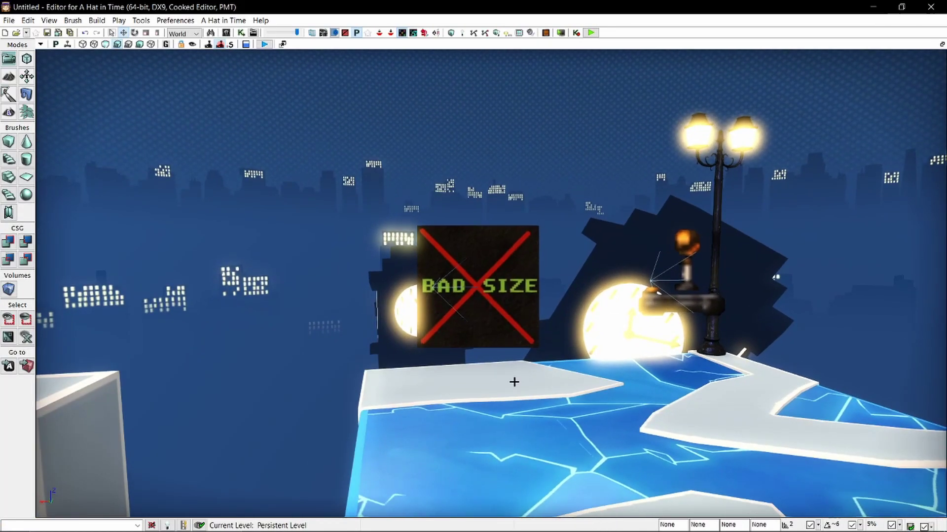
pyautogui.click(469, 328)
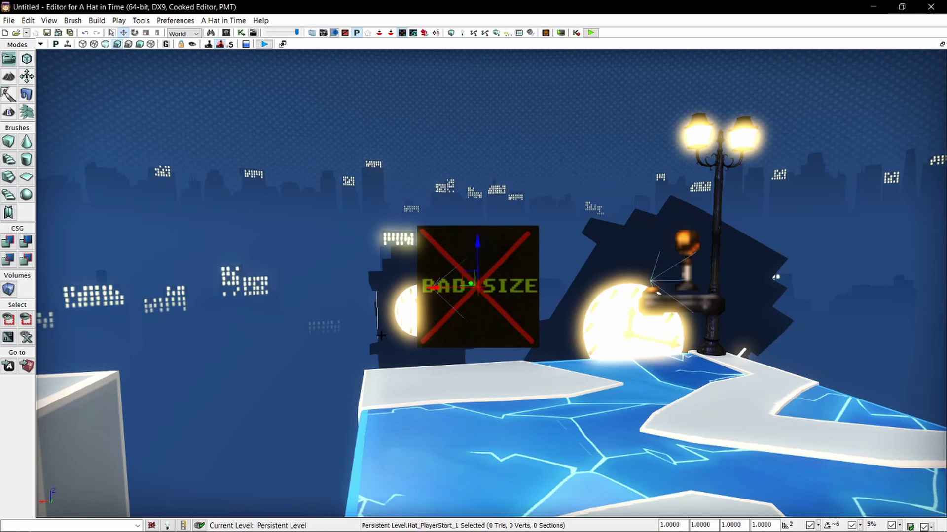
pyautogui.press('Delete')
# - Move the original player start from the lamp-post platform onto the neighbouring stepped platform and rebuild the AI paths
pyautogui.press('w')
pyautogui.moveTo(589, 261); pyautogui.dragTo(595, 256, button='right')
pyautogui.press('d')
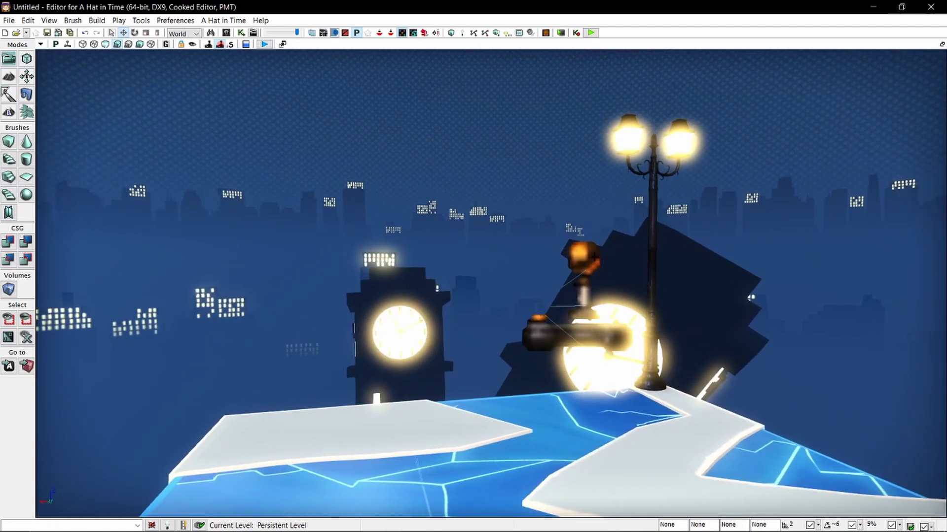
pyautogui.click(594, 257)
pyautogui.moveTo(675, 313); pyautogui.dragTo(553, 319, button='right')
pyautogui.moveTo(419, 306)
pyautogui.mouseDown(button='right')
pyautogui.moveTo(444, 313)
pyautogui.moveTo(419, 301)
pyautogui.mouseUp(button='right')
pyautogui.press('s')
pyautogui.moveTo(566, 286); pyautogui.dragTo(562, 285, button='right')
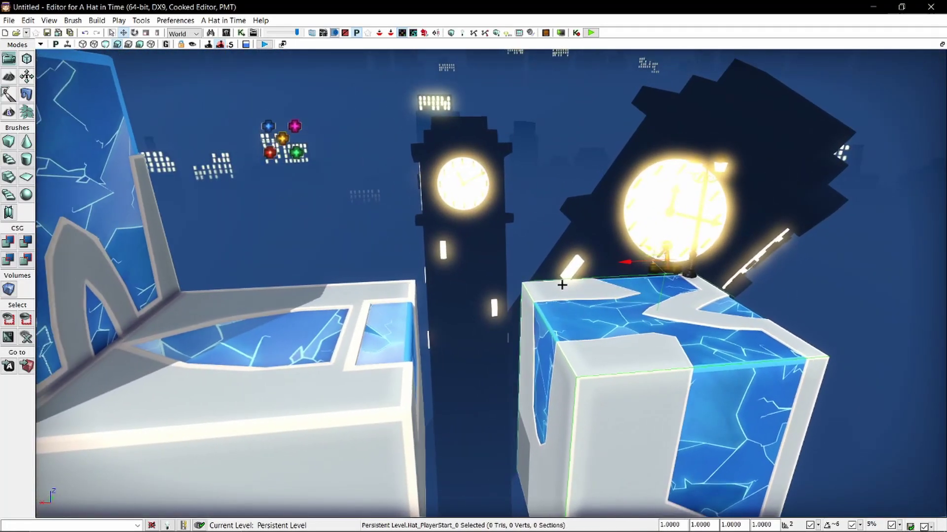
pyautogui.moveTo(631, 263); pyautogui.dragTo(219, 265)
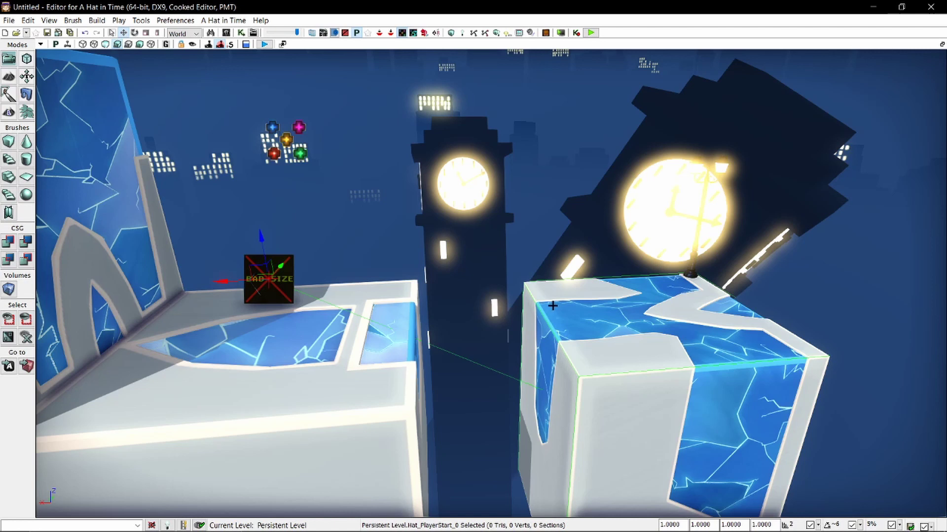
pyautogui.click(98, 21)
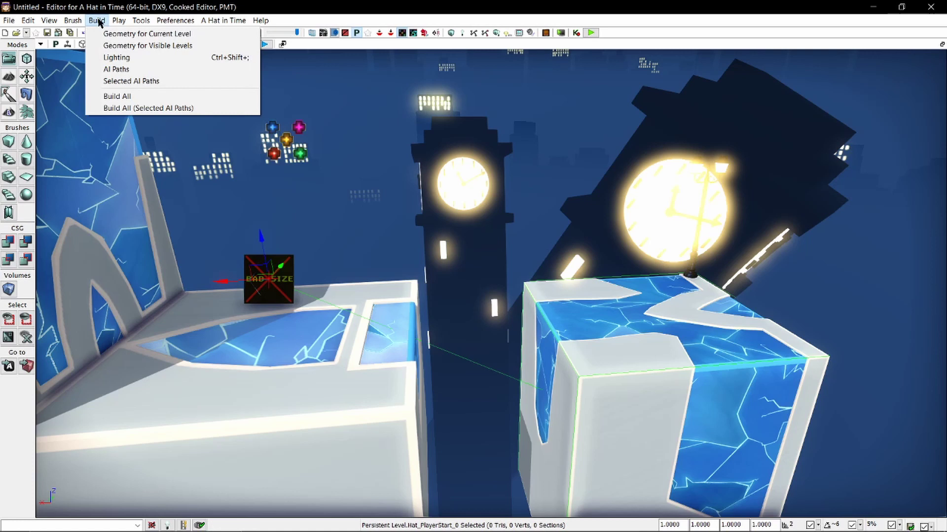
pyautogui.click(114, 72)
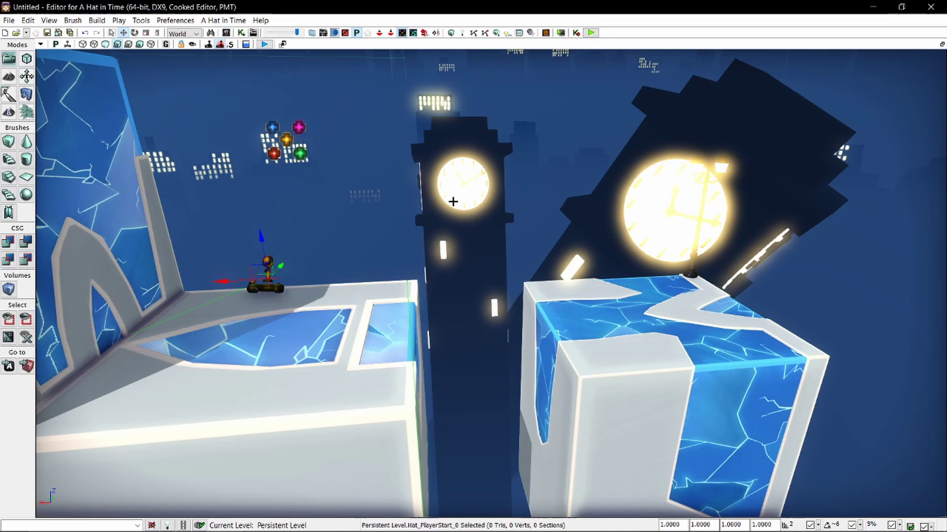
# - Set the current checkpoint to No Checkpoint and playtest the map from the player start on the stepped platform
pyautogui.click(454, 202)
pyautogui.moveTo(454, 202); pyautogui.dragTo(423, 200, button='right')
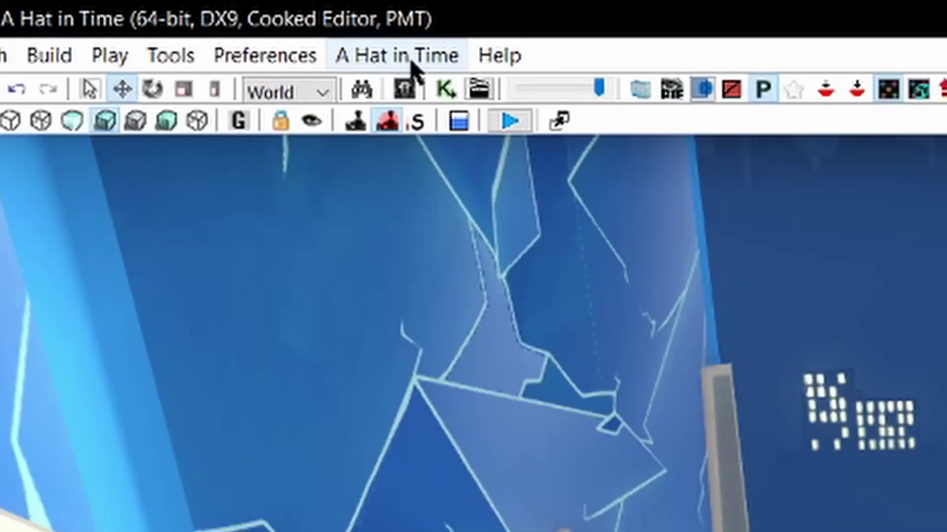
pyautogui.click(412, 69)
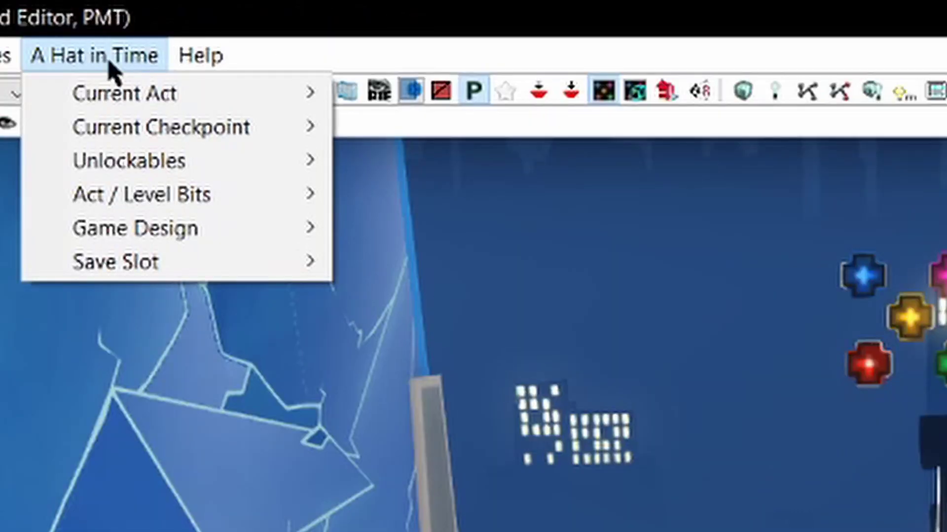
pyautogui.moveTo(426, 129)
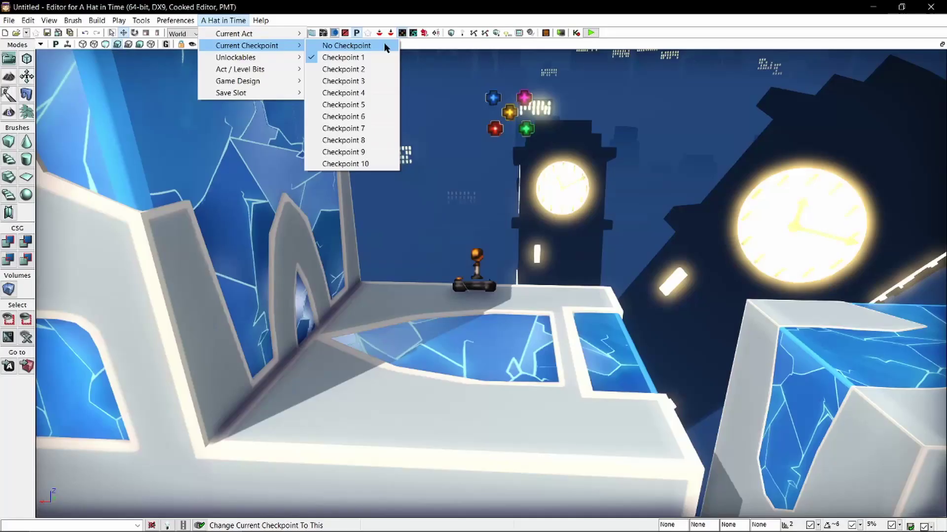
pyautogui.click(557, 129)
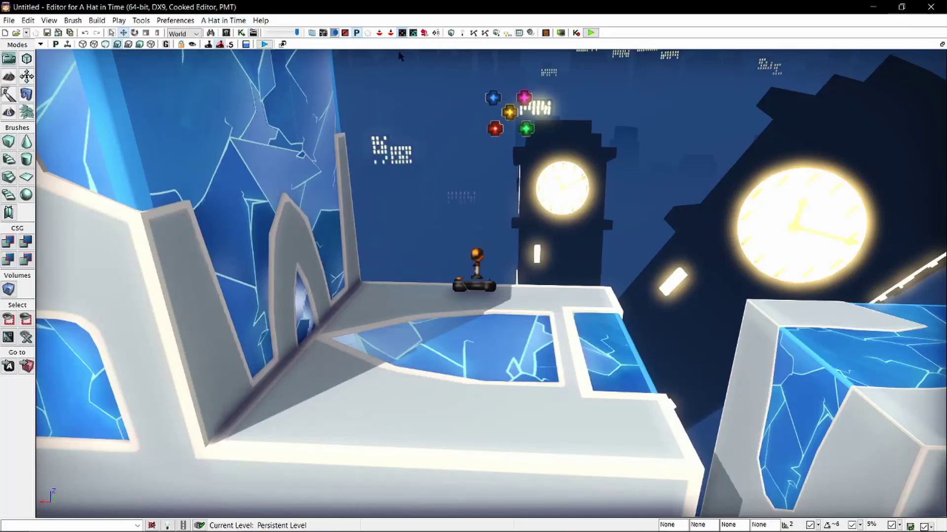
pyautogui.click(590, 33)
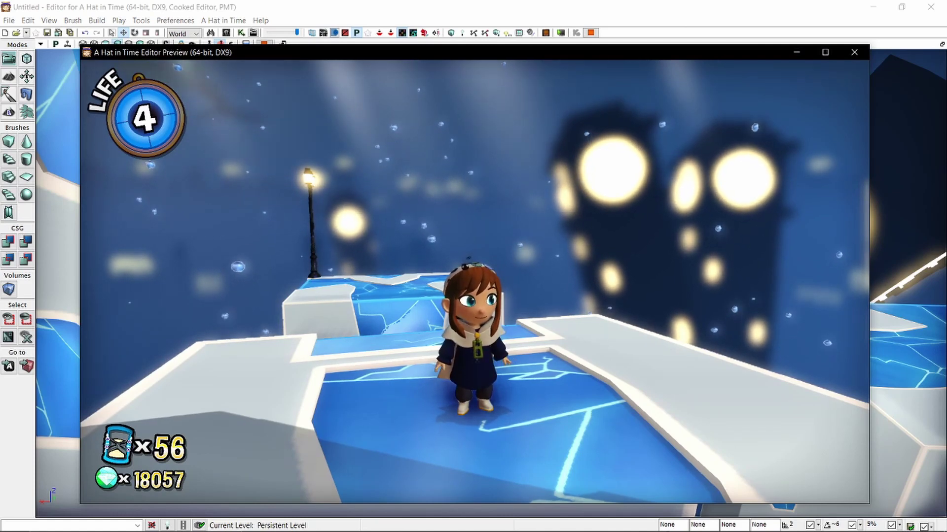
pyautogui.press('Escape')
# - Check the Checkpoint value in the properties of the player start floating above the lamp-post platform
pyautogui.moveTo(377, 263); pyautogui.dragTo(793, 317)
pyautogui.press('d')
pyautogui.moveTo(793, 317); pyautogui.dragTo(809, 362, button='right')
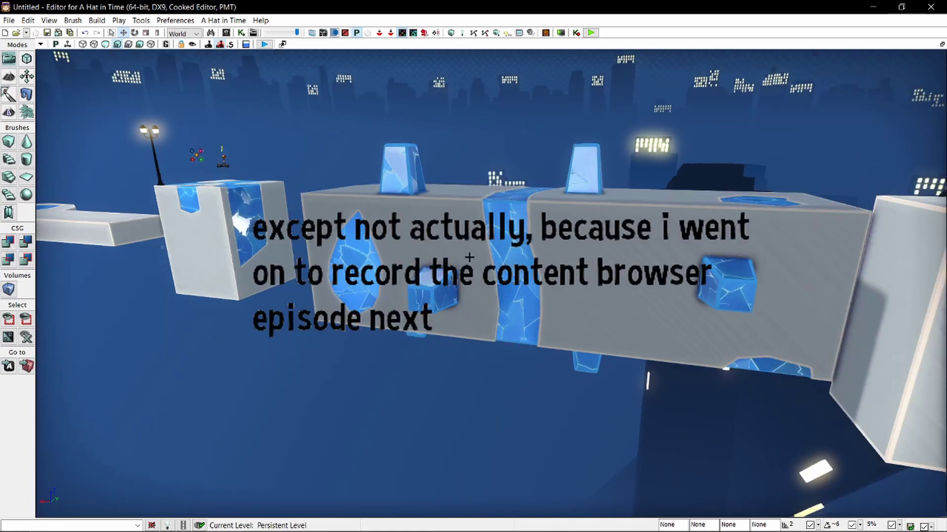
pyautogui.moveTo(469, 257); pyautogui.dragTo(555, 310, button='right')
pyautogui.press('w')
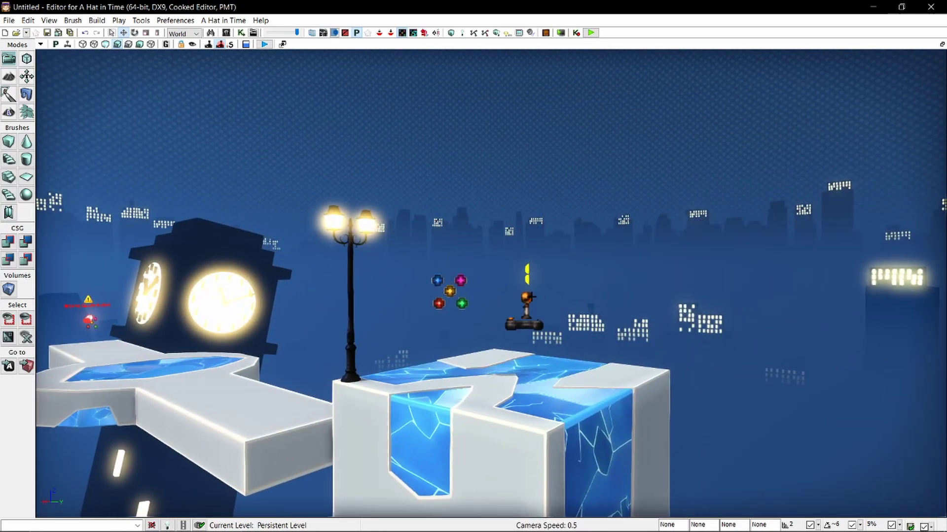
pyautogui.click(527, 297)
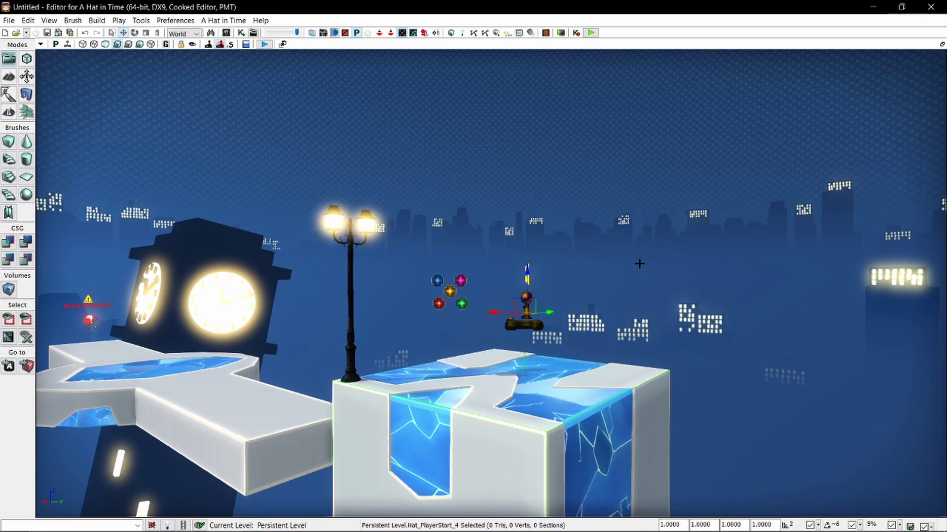
pyautogui.rightClick(523, 312)
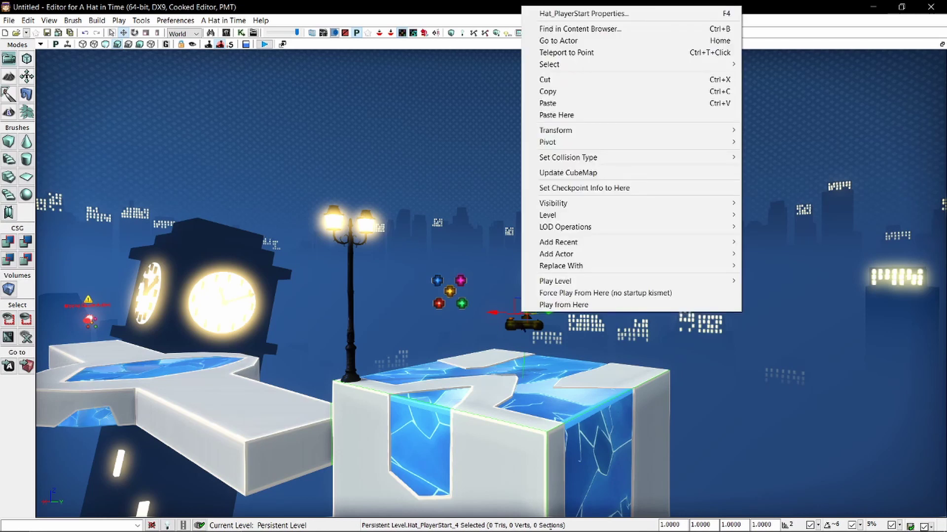
pyautogui.click(599, 15)
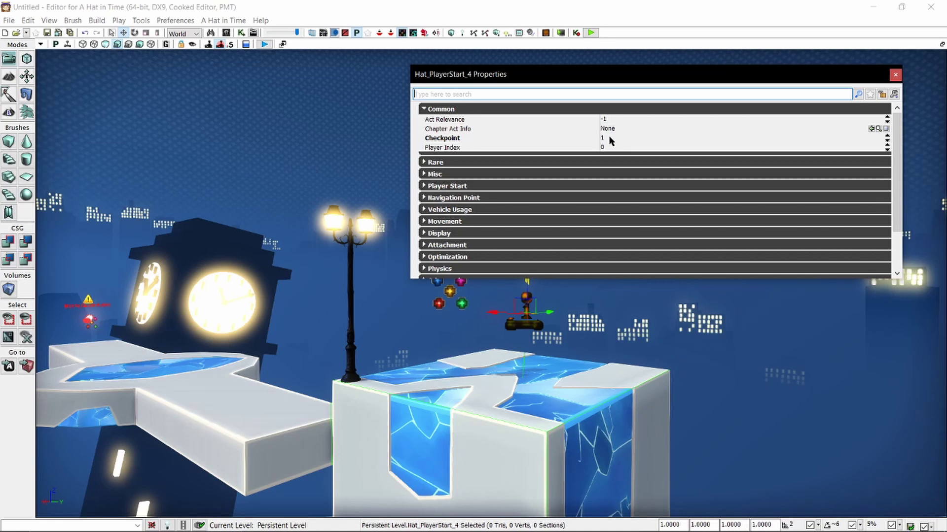
pyautogui.click(894, 75)
# - Set the current checkpoint to Checkpoint 1 and playtest the map from its player start
pyautogui.click(223, 20)
pyautogui.moveTo(246, 45)
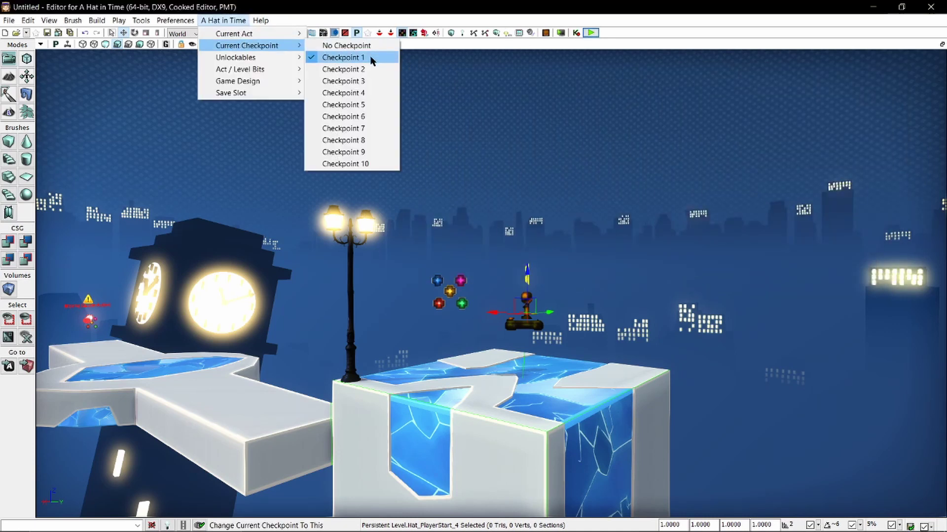
pyautogui.click(595, 33)
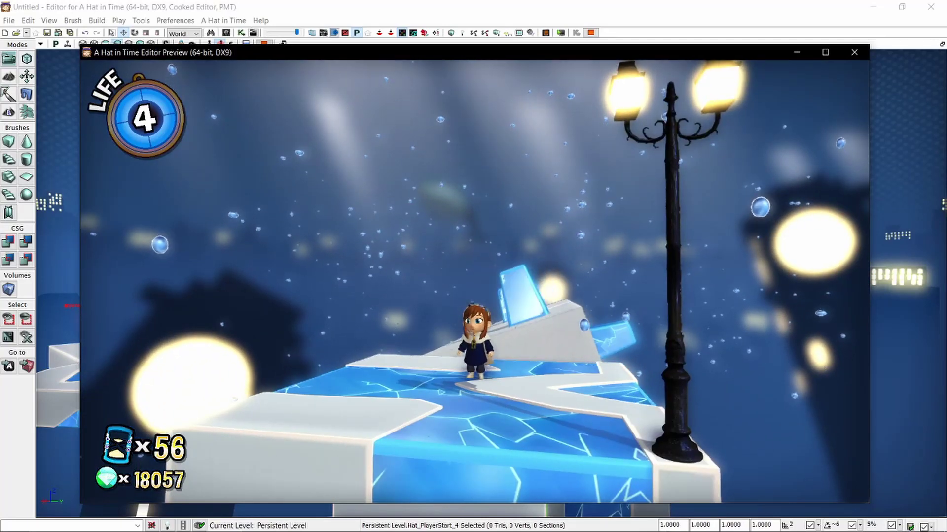
pyautogui.press('Escape')
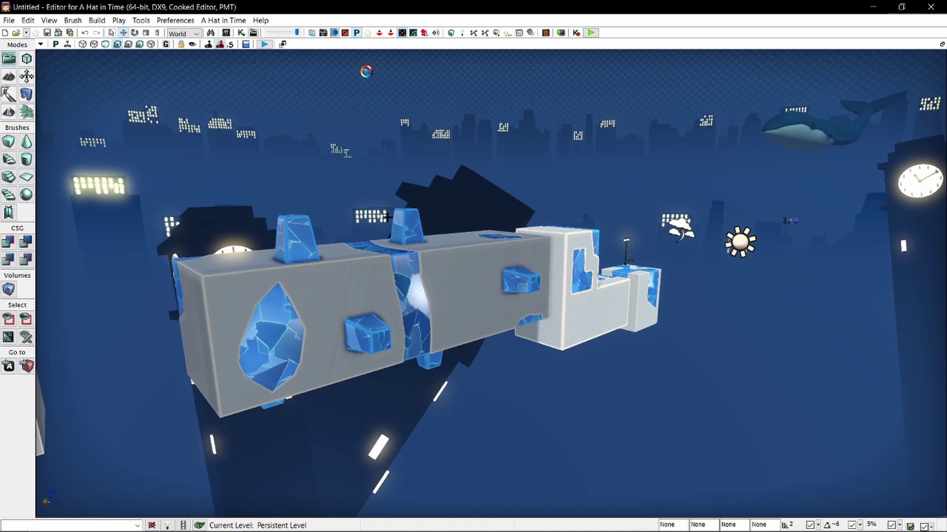
# - Examine the Time Rift time object's base properties, including Initial Ghost Party Score and Reduce Score Amount
pyautogui.moveTo(388, 217); pyautogui.dragTo(619, 267, button='right')
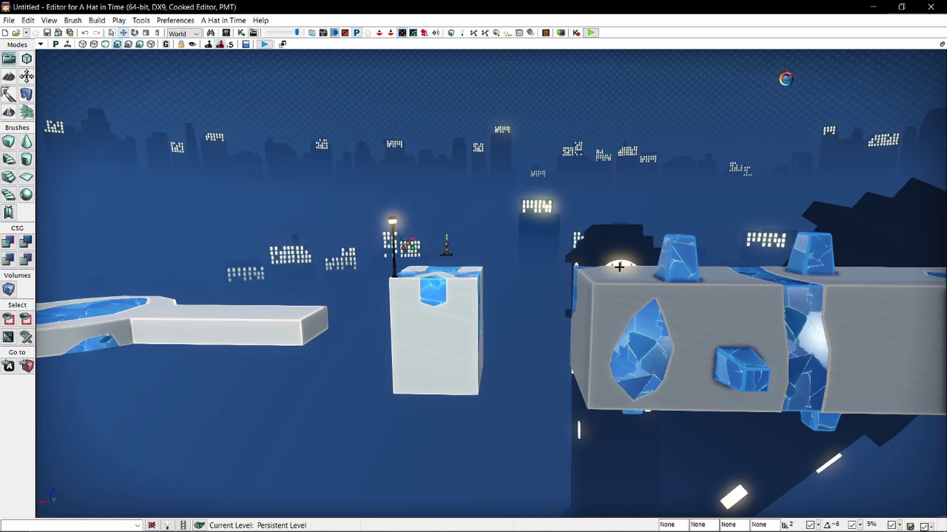
pyautogui.moveTo(619, 267); pyautogui.dragTo(400, 286)
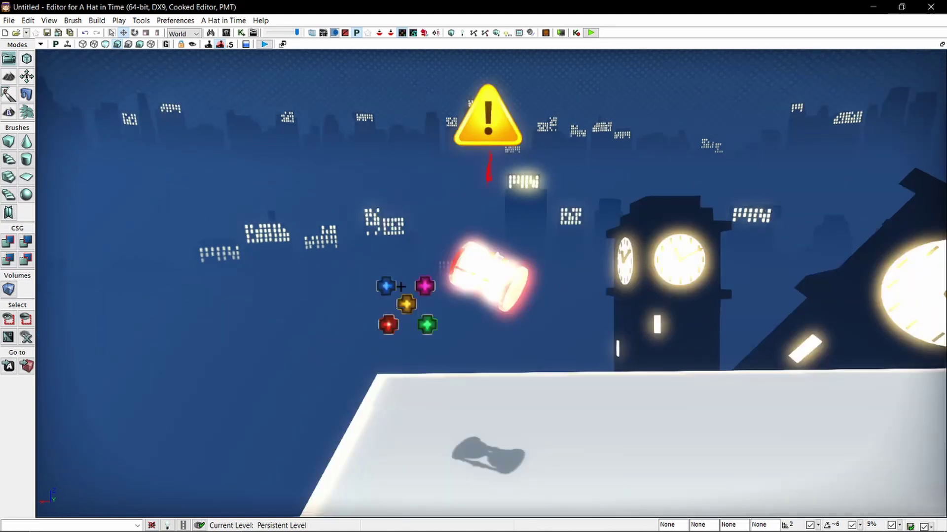
pyautogui.click(482, 289)
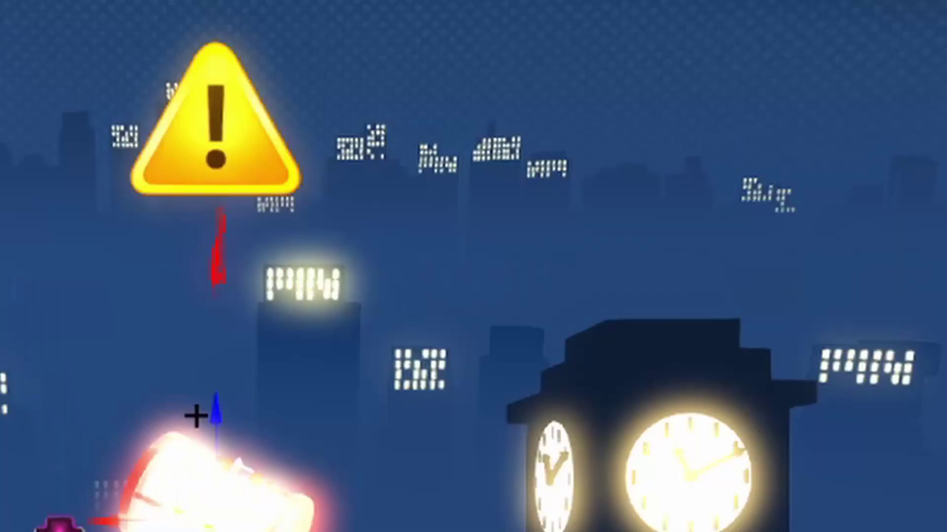
pyautogui.press('F4')
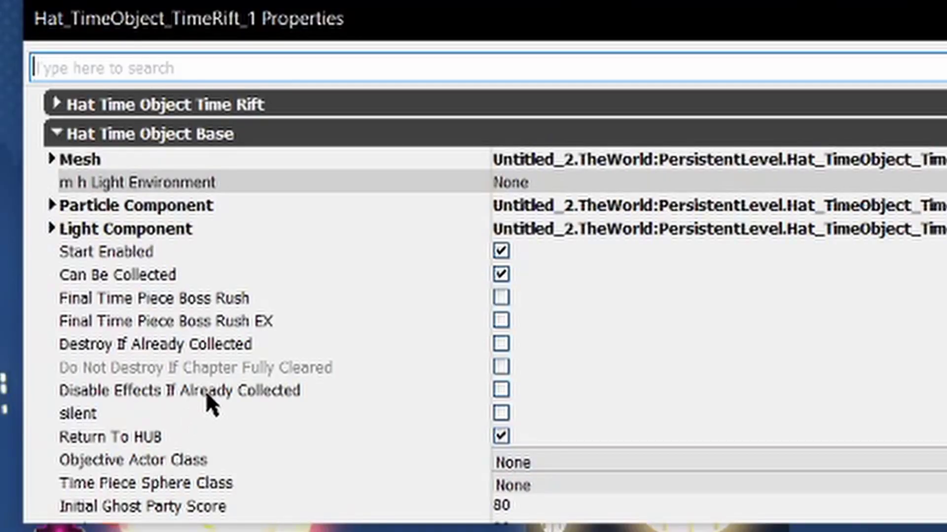
pyautogui.scroll(-2, 213, 302)
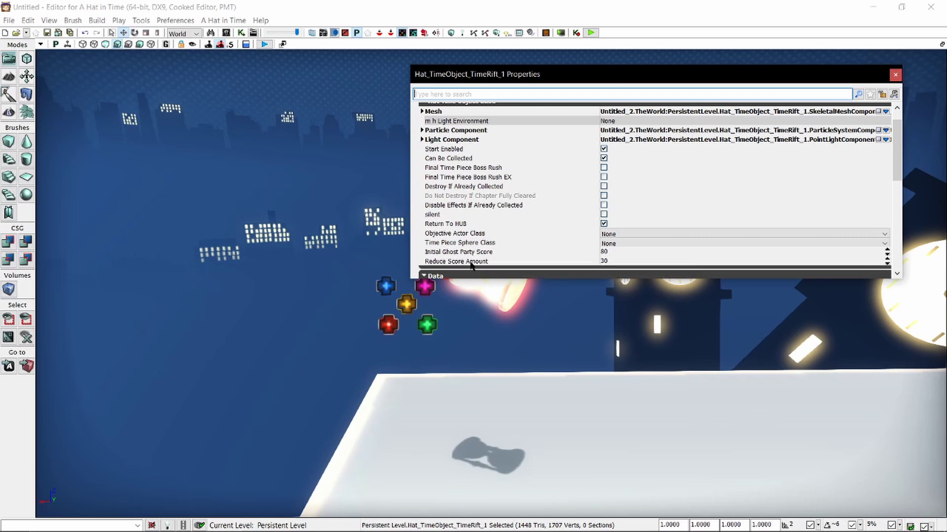
pyautogui.moveTo(471, 265)
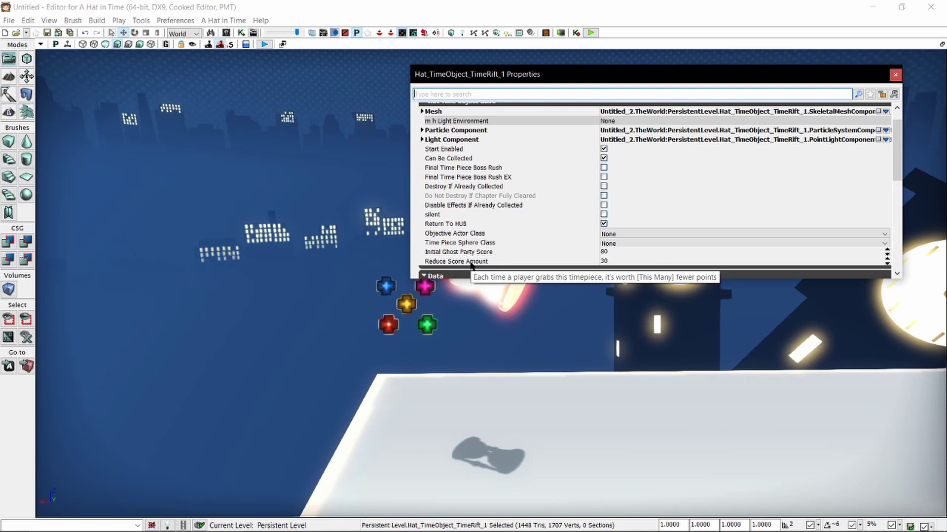
pyautogui.click(471, 256)
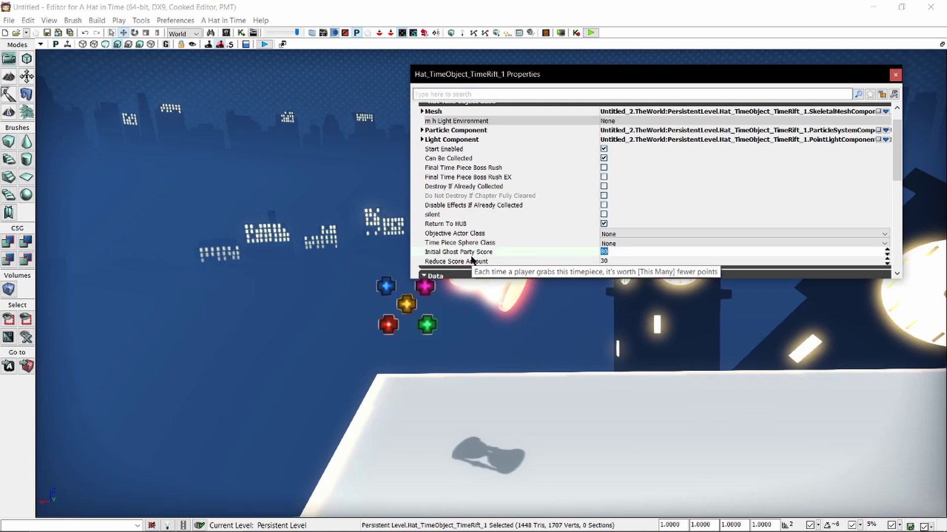